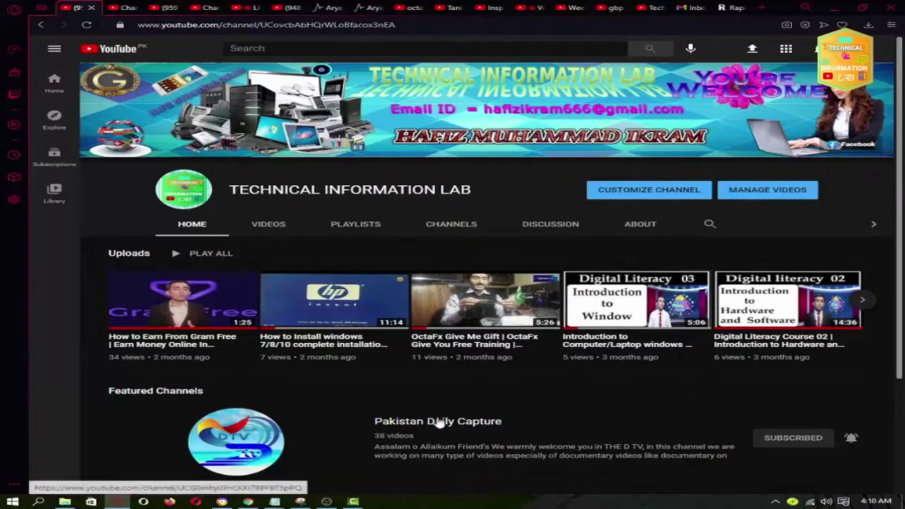
- Minimize the browser and launch Photoshop from its desktop shortcut
{"action": "scroll", "coordinate": [392, 417], "scroll_direction": "down", "scroll_amount": 2}
{"action": "scroll", "coordinate": [394, 417], "scroll_direction": "up", "scroll_amount": 2}
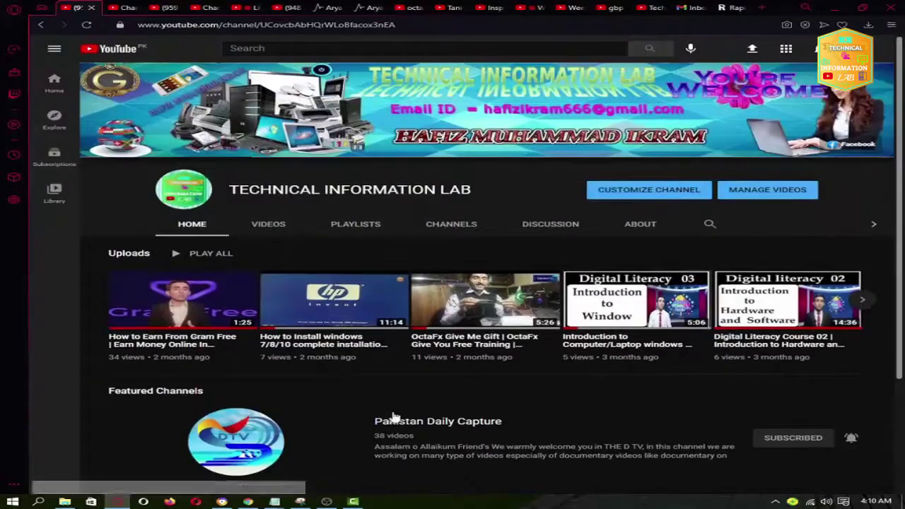
{"action": "left_click", "coordinate": [841, 8]}
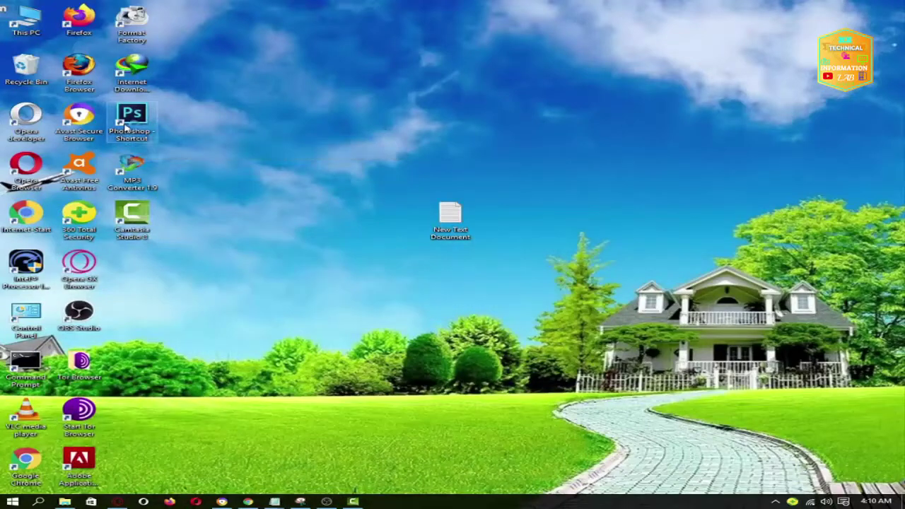
{"action": "double_click", "coordinate": [131, 116]}
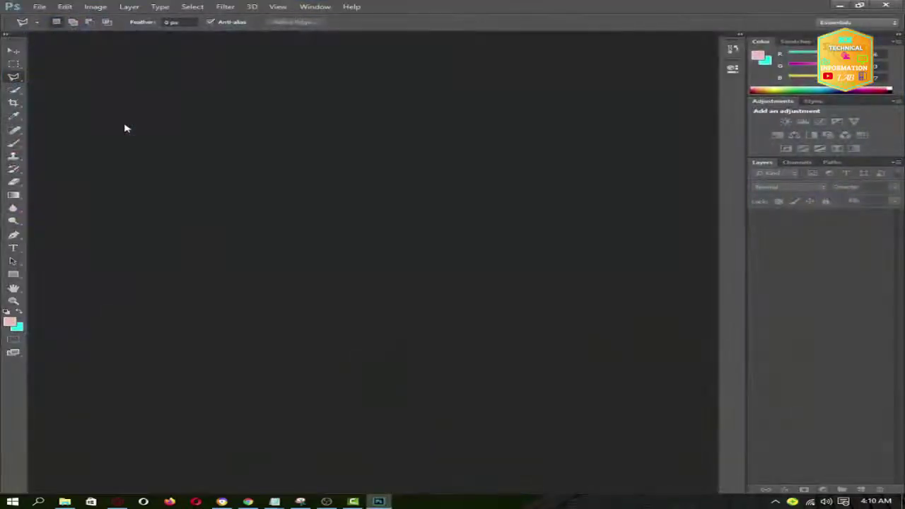
- Drag a car image from Documents into Photoshop and dismiss the file-parse error
{"action": "left_click", "coordinate": [64, 501]}
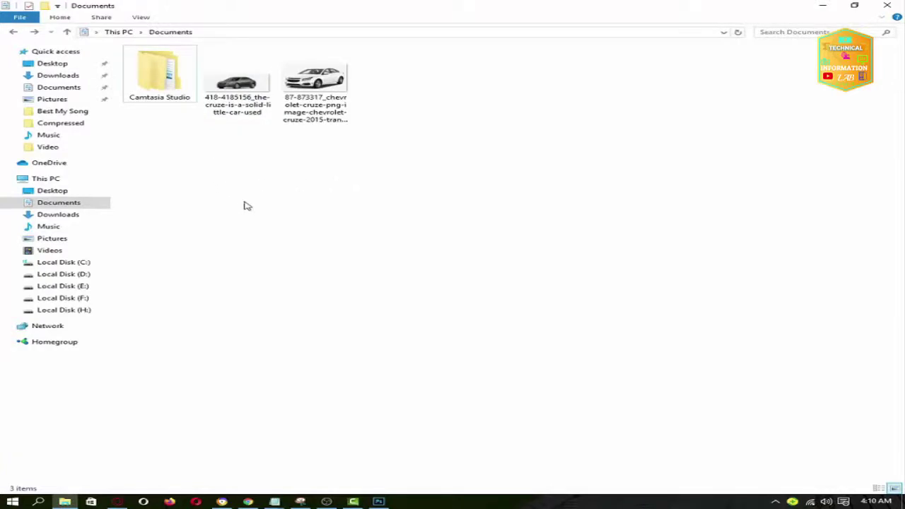
{"action": "mouse_move", "coordinate": [239, 89]}
{"action": "left_mouse_down"}
{"action": "mouse_move", "coordinate": [360, 311]}
{"action": "mouse_move", "coordinate": [379, 178]}
{"action": "left_mouse_up"}
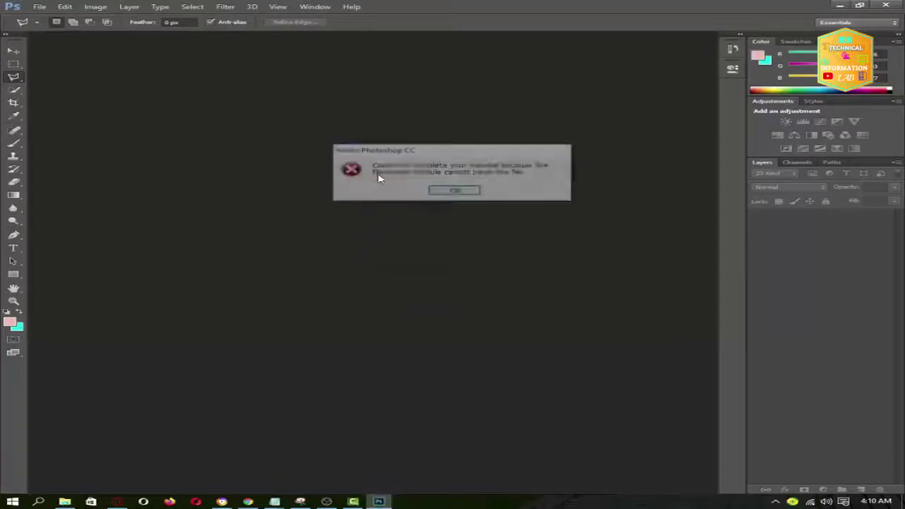
{"action": "left_click", "coordinate": [449, 190]}
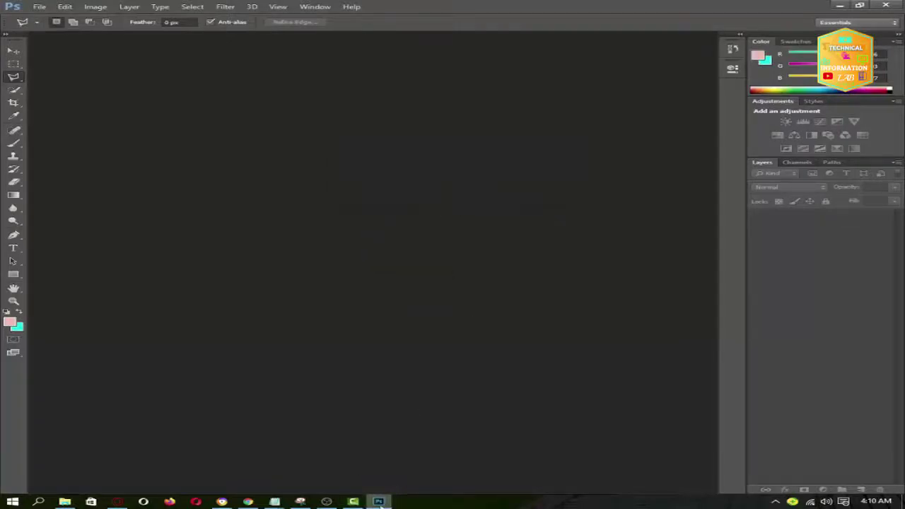
{"action": "key", "text": "alt+Tab"}
- Open the white Chevrolet PNG, then try opening the dark grey car and dismiss its parse error
{"action": "mouse_move", "coordinate": [314, 81]}
{"action": "left_mouse_down"}
{"action": "mouse_move", "coordinate": [379, 503]}
{"action": "mouse_move", "coordinate": [414, 309]}
{"action": "left_mouse_up"}
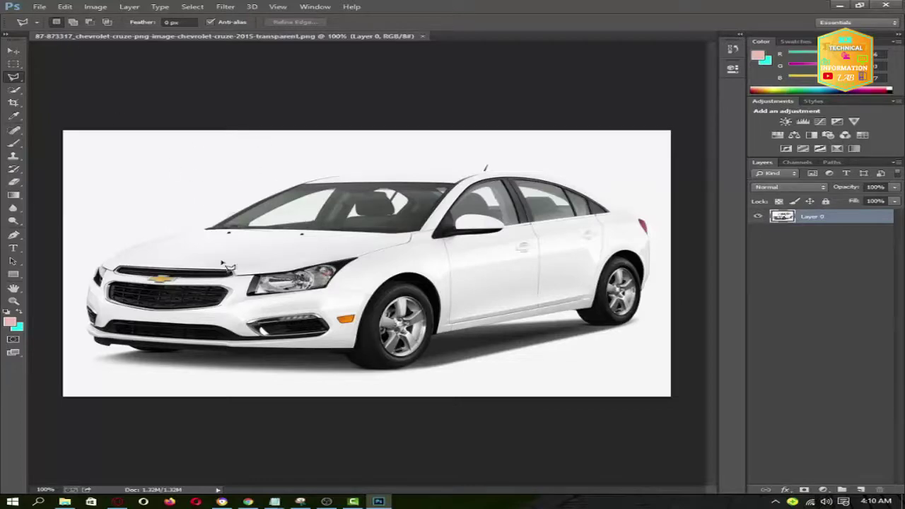
{"action": "left_click", "coordinate": [40, 6]}
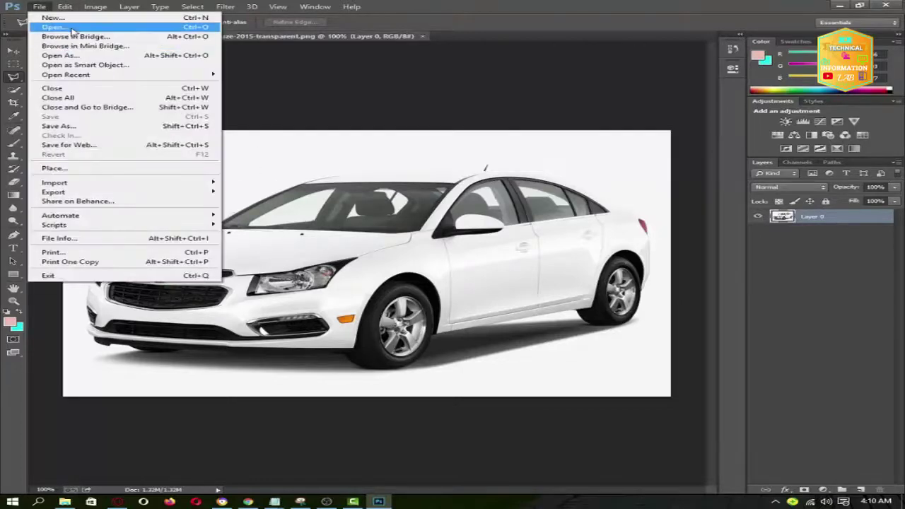
{"action": "left_click", "coordinate": [43, 26]}
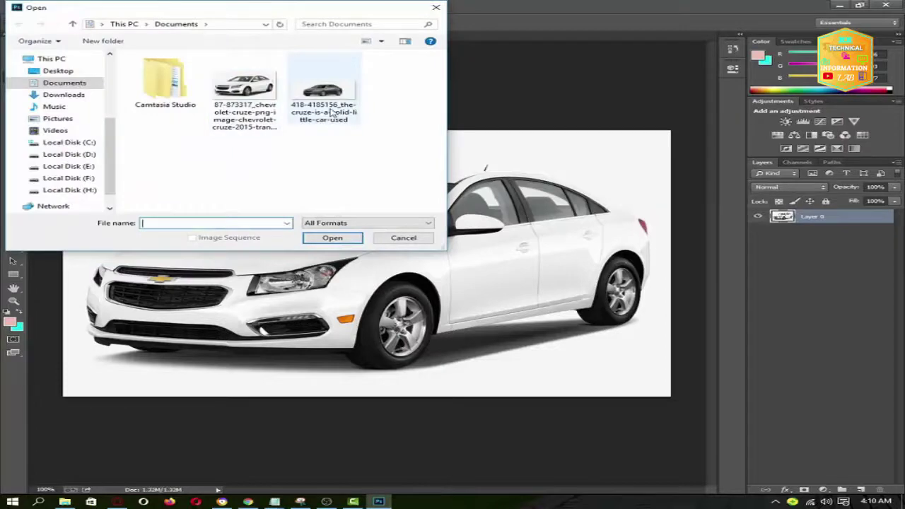
{"action": "double_click", "coordinate": [321, 94]}
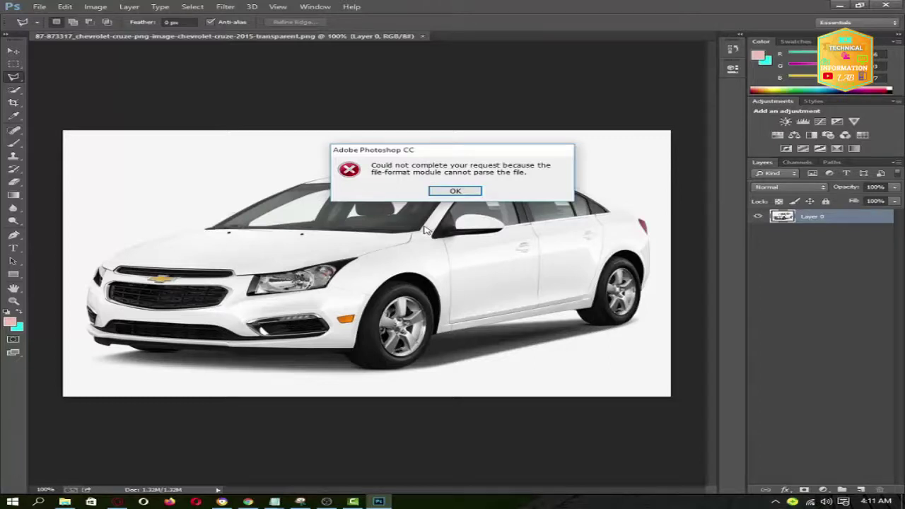
{"action": "left_click", "coordinate": [446, 191]}
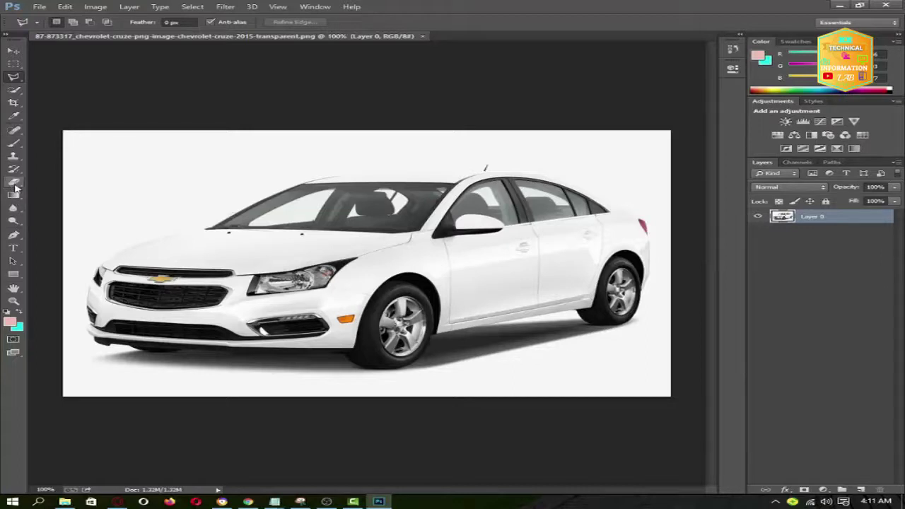
- Erase the white background around the Chevrolet Cruze with the Magic Eraser Tool
{"action": "left_click", "coordinate": [14, 182]}
{"action": "right_click", "coordinate": [19, 185]}
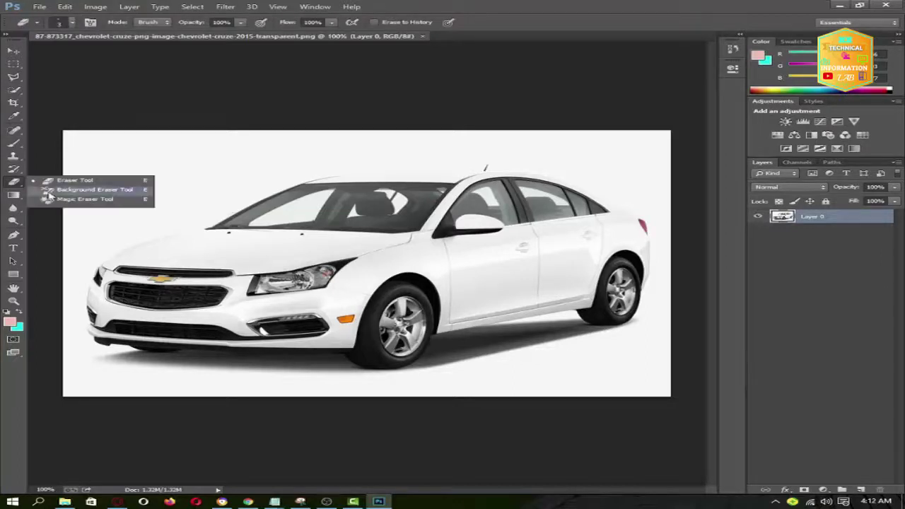
{"action": "left_click", "coordinate": [73, 199]}
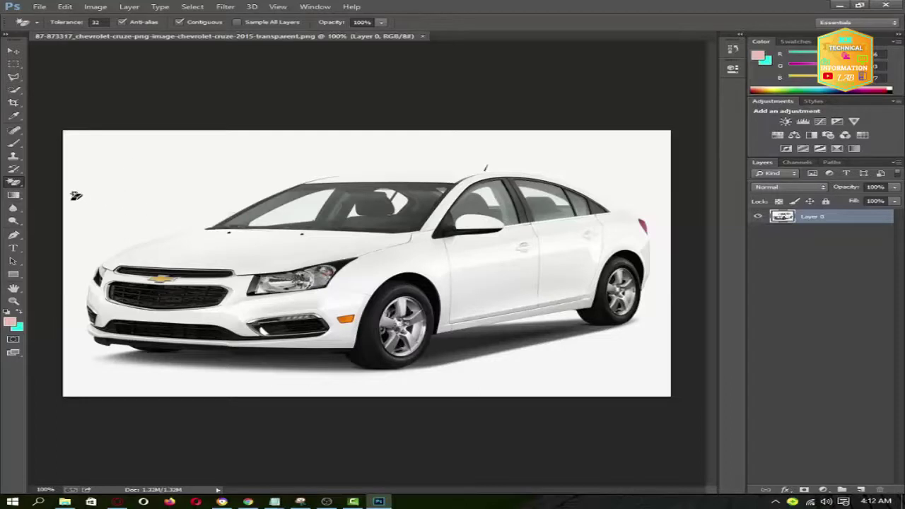
{"action": "left_click", "coordinate": [118, 178]}
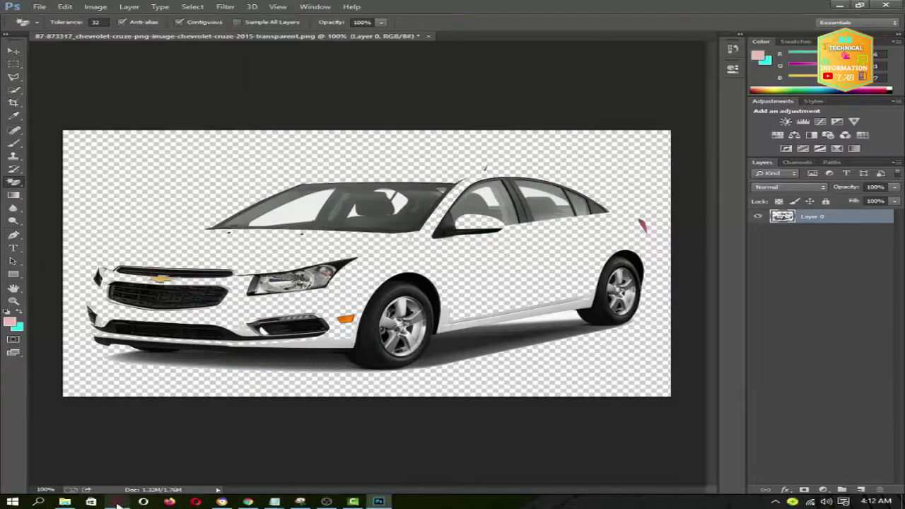
{"action": "left_click", "coordinate": [64, 501]}
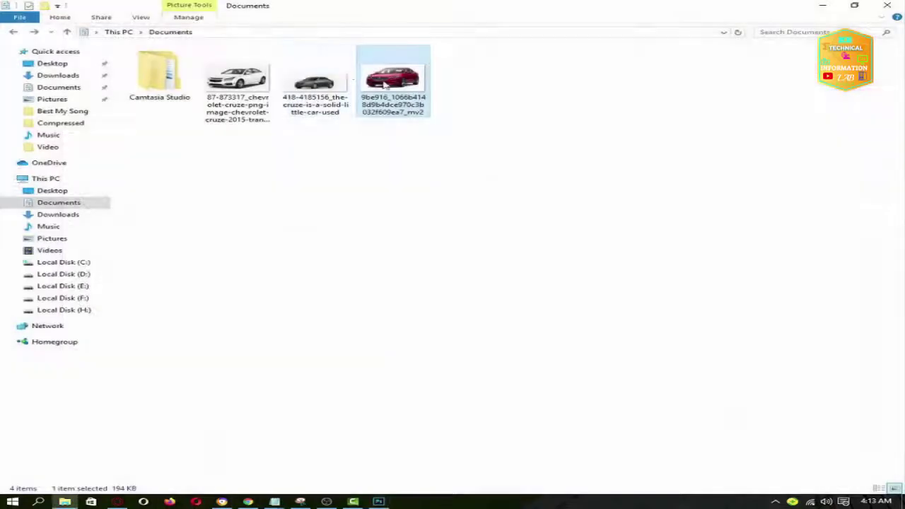
- Open the red Mazda photo and Magic-Erase the white background around the car
{"action": "mouse_move", "coordinate": [392, 78]}
{"action": "left_mouse_down"}
{"action": "mouse_move", "coordinate": [436, 438]}
{"action": "mouse_move", "coordinate": [357, 307]}
{"action": "left_mouse_up"}
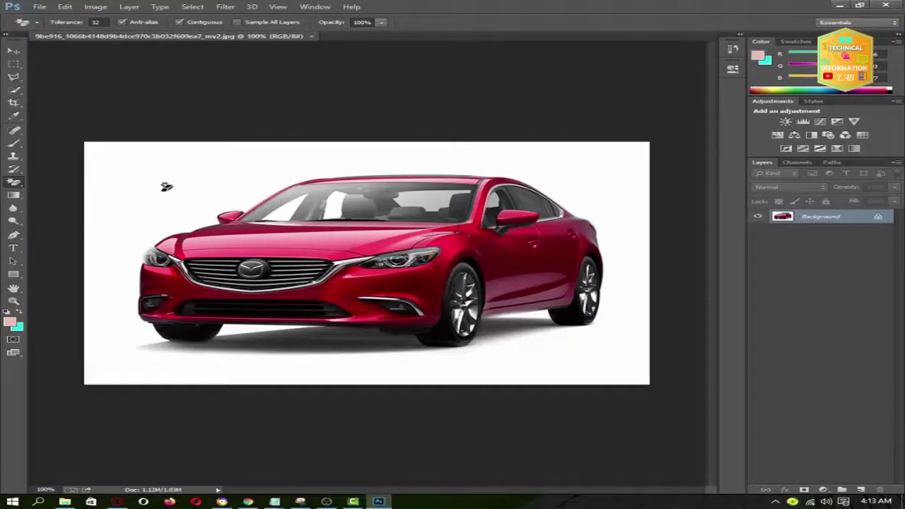
{"action": "left_click", "coordinate": [134, 192]}
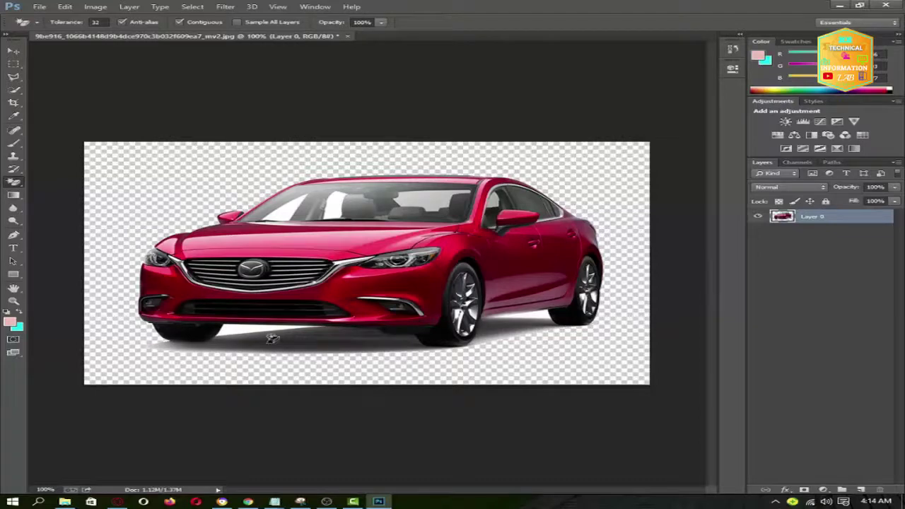
- Erase the ground under the Mazda, then close it unsaved and reopen the original image
{"action": "left_click", "coordinate": [264, 336]}
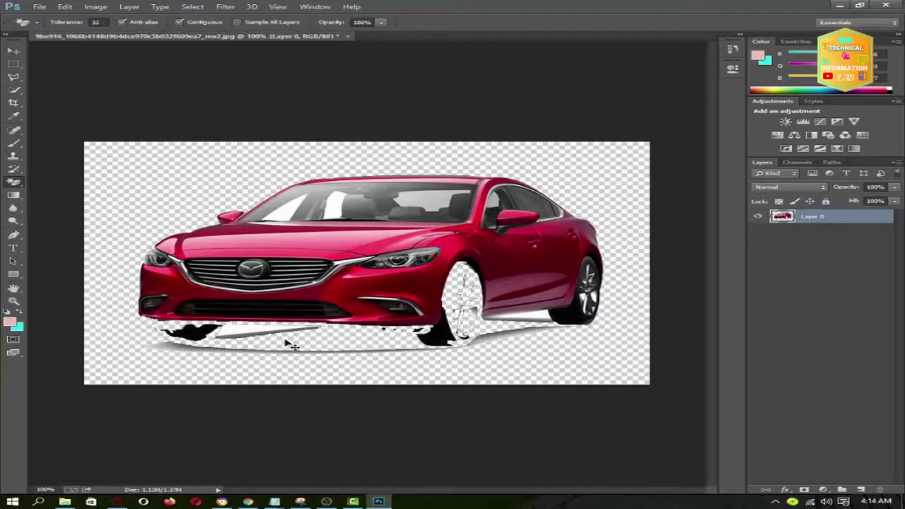
{"action": "left_click", "coordinate": [348, 36]}
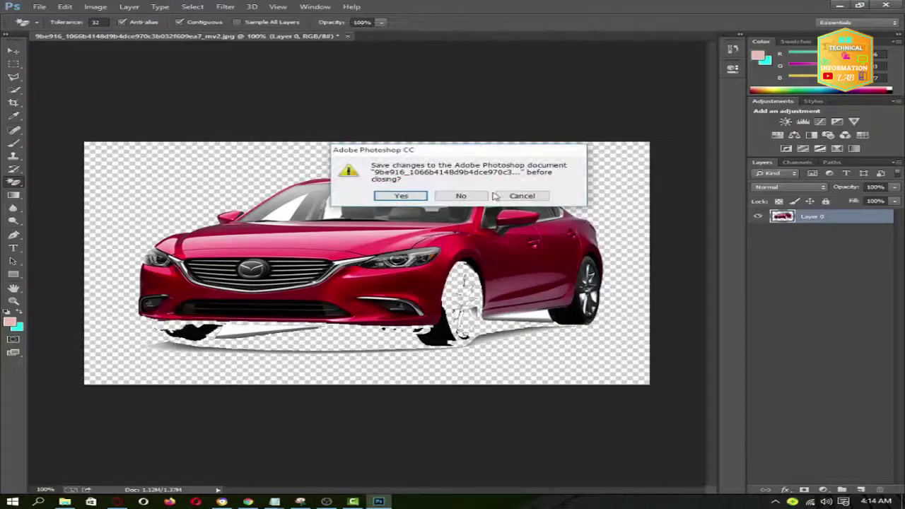
{"action": "left_click", "coordinate": [460, 196]}
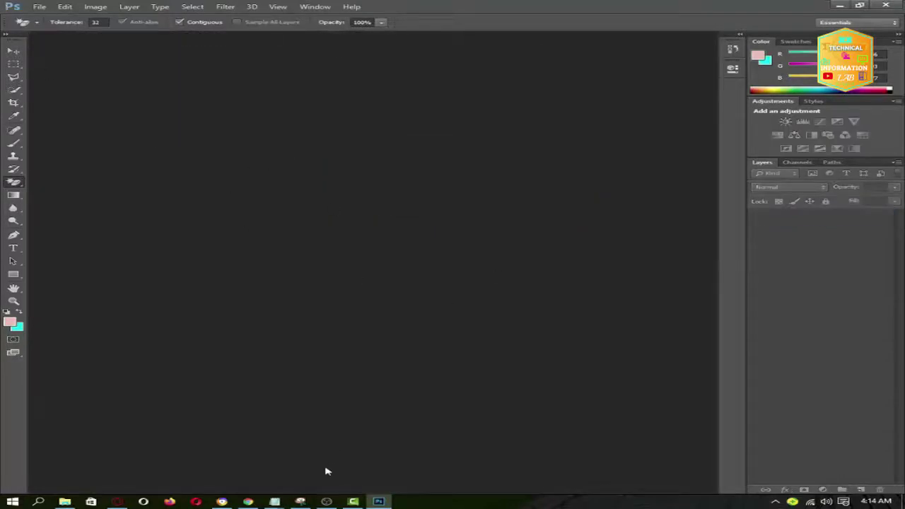
{"action": "left_click", "coordinate": [64, 501]}
{"action": "mouse_move", "coordinate": [417, 121]}
{"action": "left_mouse_down"}
{"action": "mouse_move", "coordinate": [450, 349]}
{"action": "mouse_move", "coordinate": [367, 452]}
{"action": "left_mouse_up"}
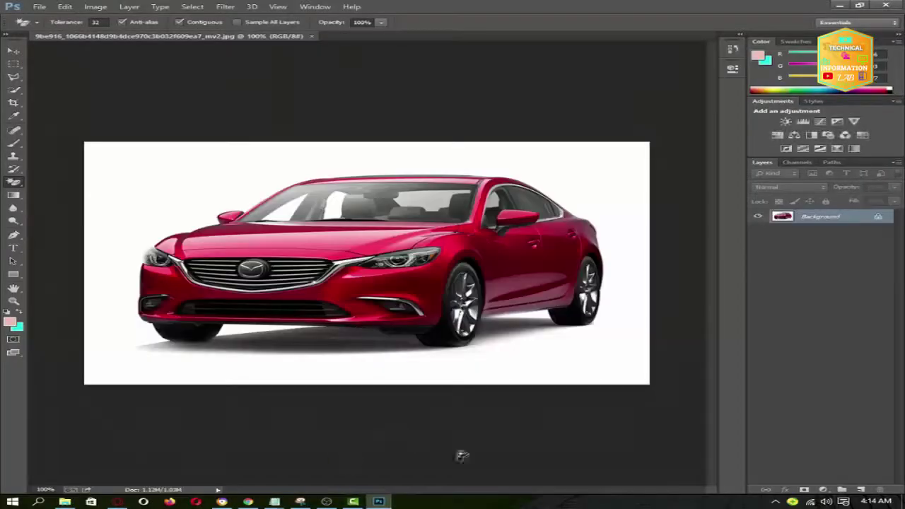
- Make the white background around the reopened red Mazda transparent with the Magic Eraser
{"action": "left_click", "coordinate": [123, 179]}
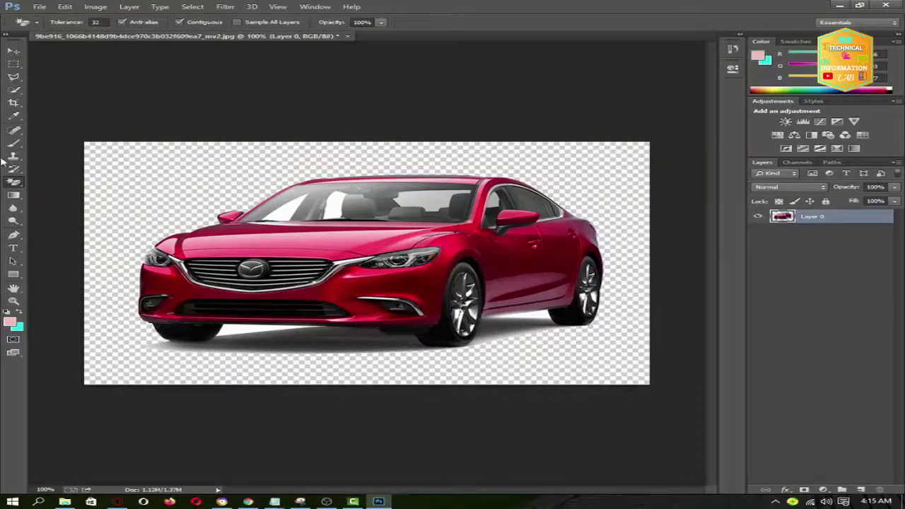
{"action": "right_click", "coordinate": [13, 186]}
{"action": "left_click", "coordinate": [44, 182]}
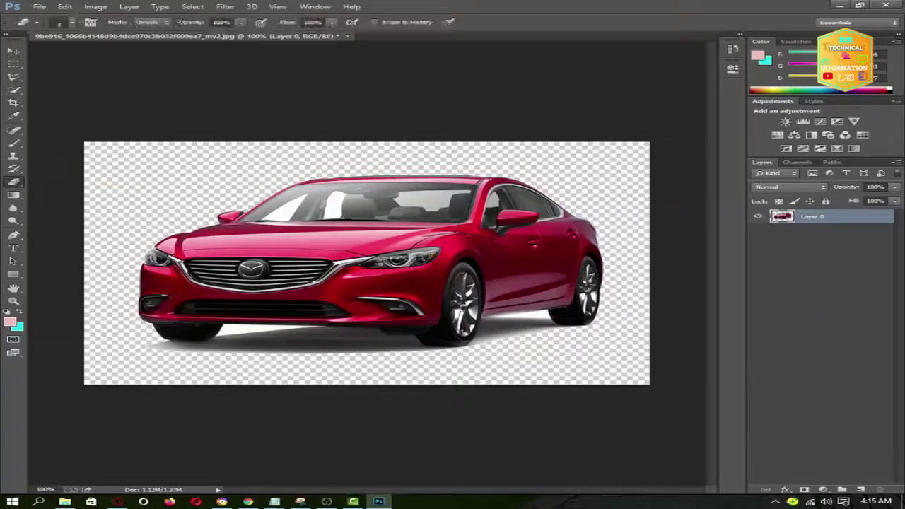
- Enlarge the Eraser brush and erase the grey shadow beneath the car and front bumper
{"action": "left_click", "coordinate": [72, 23]}
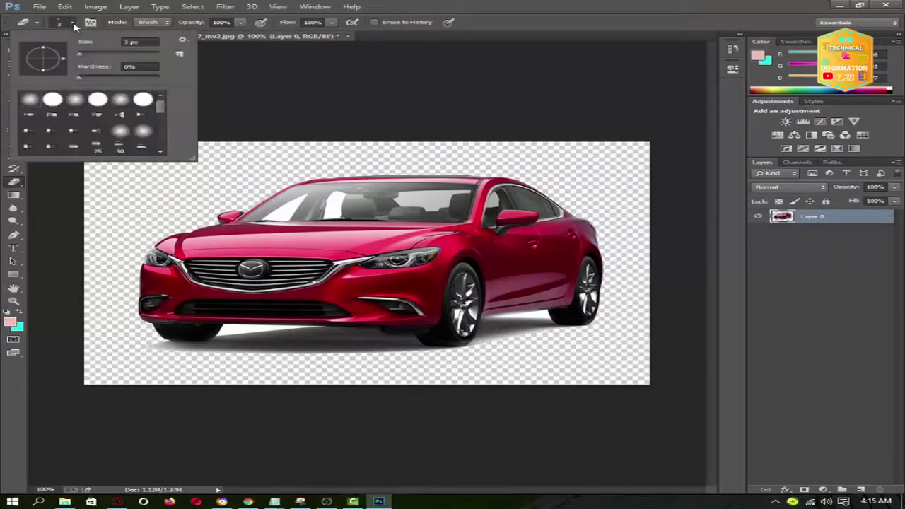
{"action": "left_click_drag", "start_coordinate": [82, 57], "coordinate": [87, 57]}
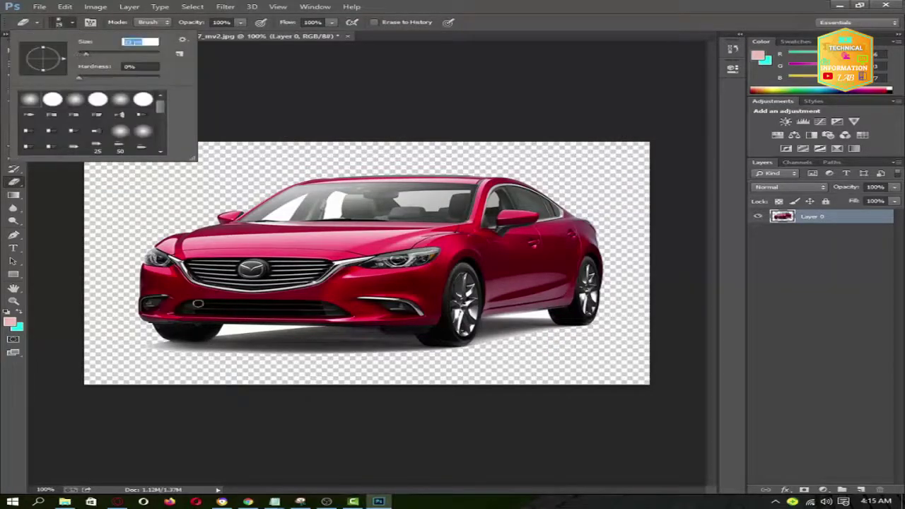
{"action": "mouse_move", "coordinate": [230, 347]}
{"action": "left_mouse_down"}
{"action": "mouse_move", "coordinate": [376, 352]}
{"action": "mouse_move", "coordinate": [161, 348]}
{"action": "left_mouse_up"}
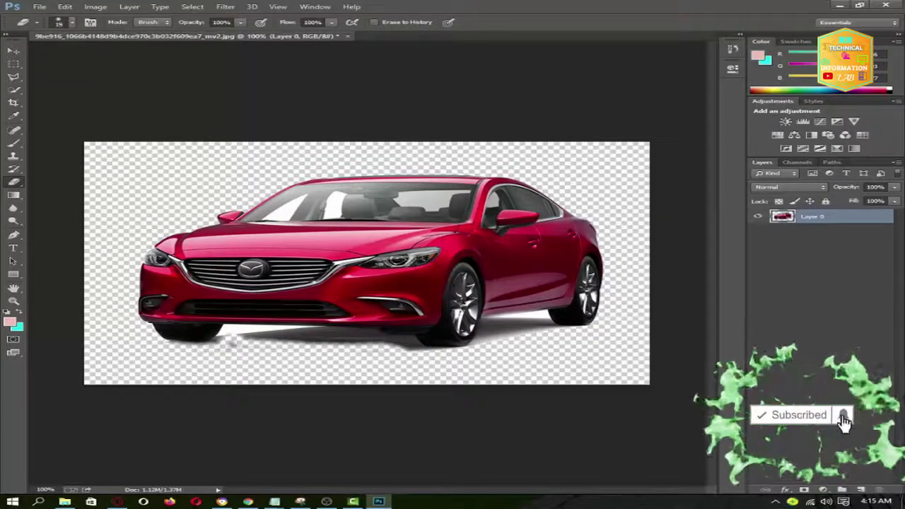
{"action": "mouse_move", "coordinate": [219, 341]}
{"action": "left_mouse_down"}
{"action": "mouse_move", "coordinate": [231, 333]}
{"action": "mouse_move", "coordinate": [322, 338]}
{"action": "left_mouse_up"}
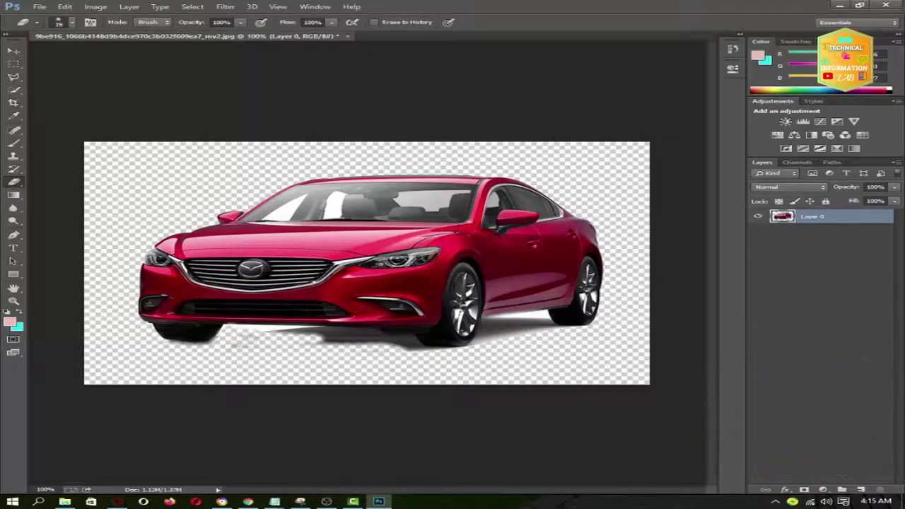
{"action": "mouse_move", "coordinate": [294, 333]}
{"action": "left_mouse_down"}
{"action": "mouse_move", "coordinate": [424, 354]}
{"action": "mouse_move", "coordinate": [339, 337]}
{"action": "mouse_move", "coordinate": [353, 332]}
{"action": "mouse_move", "coordinate": [297, 333]}
{"action": "left_mouse_up"}
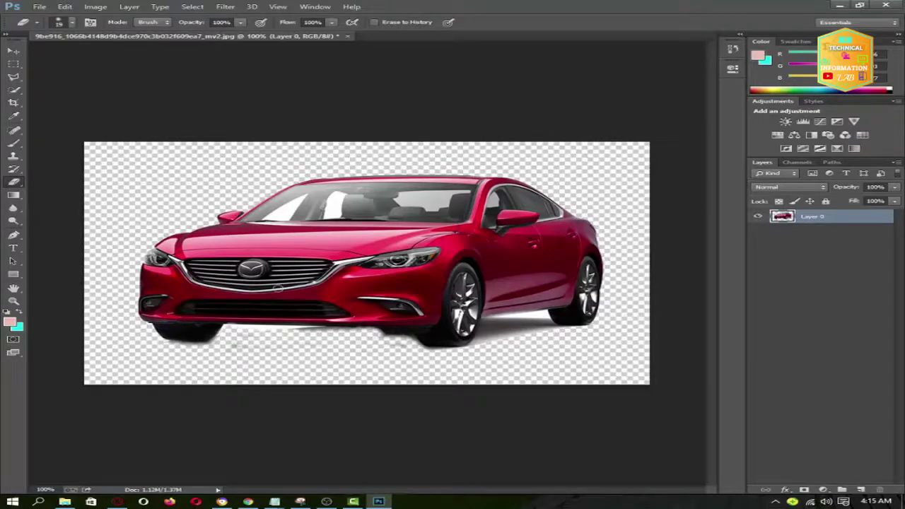
- Save a PNG copy of the transparent red Mazda to Documents, accepting the default PNG options
{"action": "left_click", "coordinate": [36, 7]}
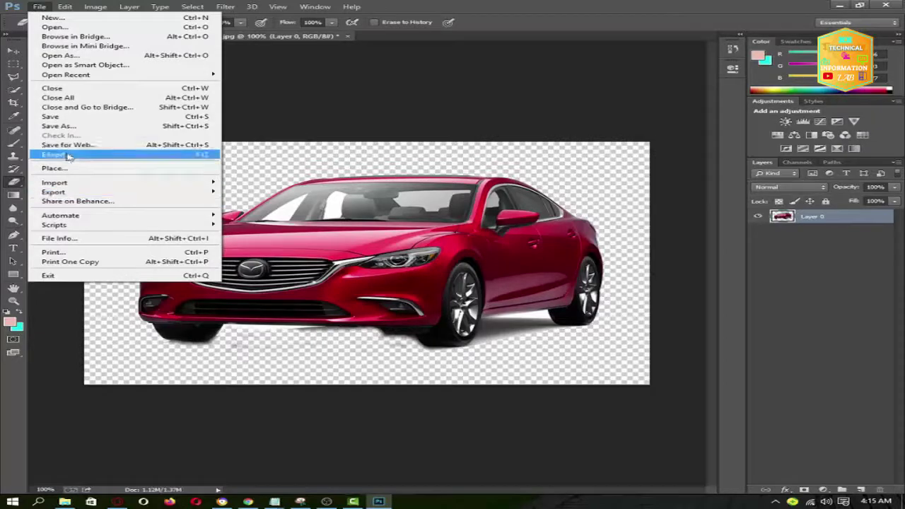
{"action": "left_click", "coordinate": [71, 125]}
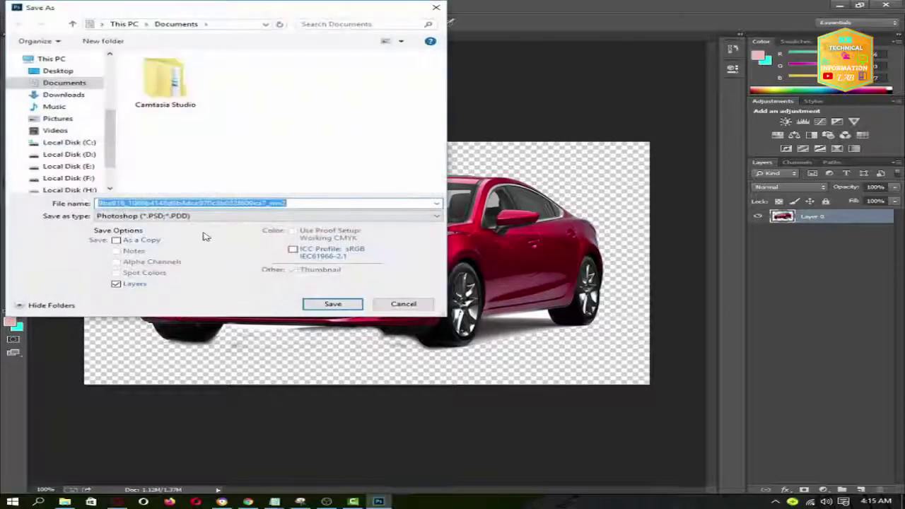
{"action": "left_click", "coordinate": [236, 216]}
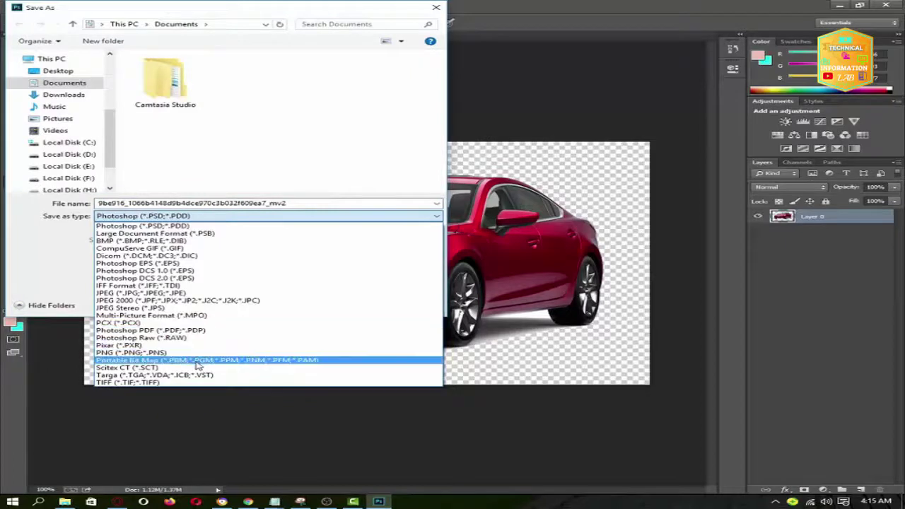
{"action": "left_click", "coordinate": [177, 352]}
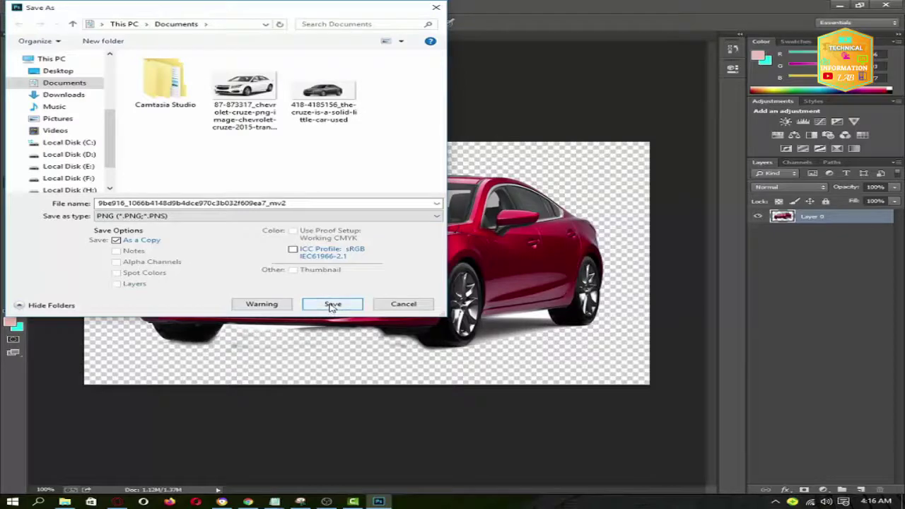
{"action": "left_click", "coordinate": [332, 305]}
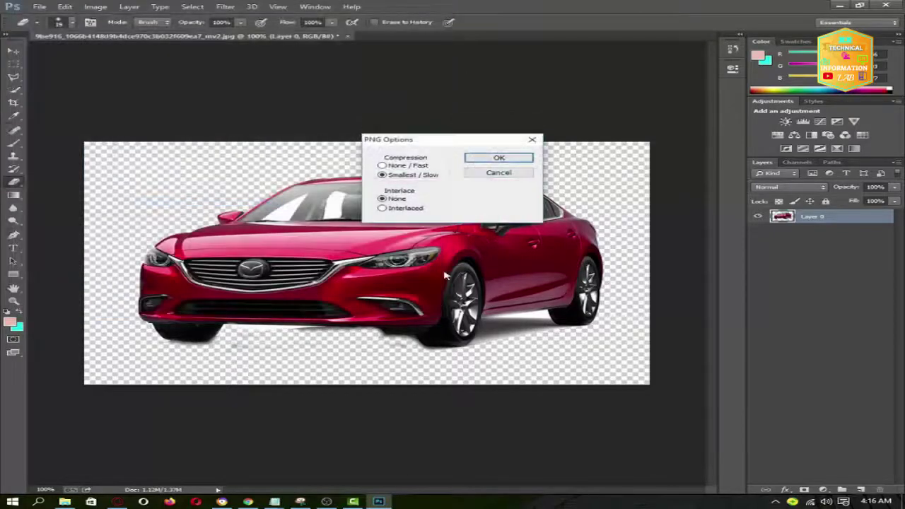
{"action": "left_click", "coordinate": [499, 157]}
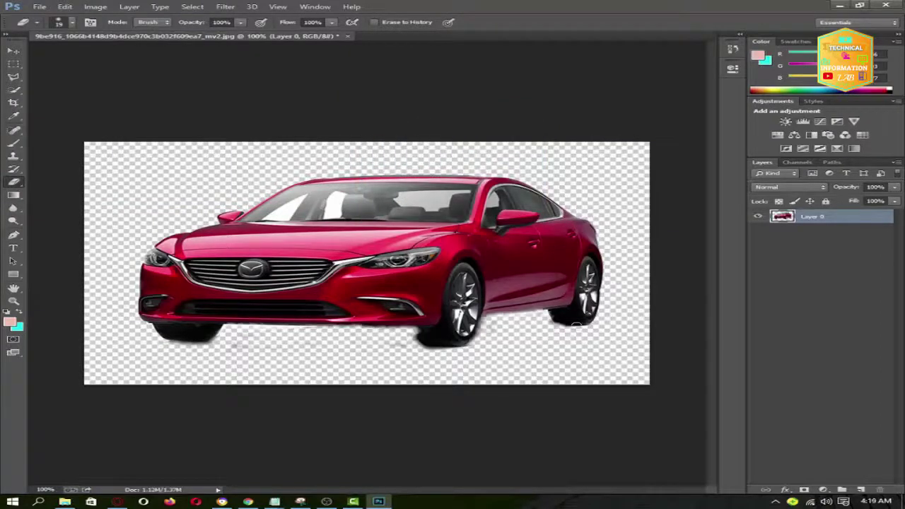